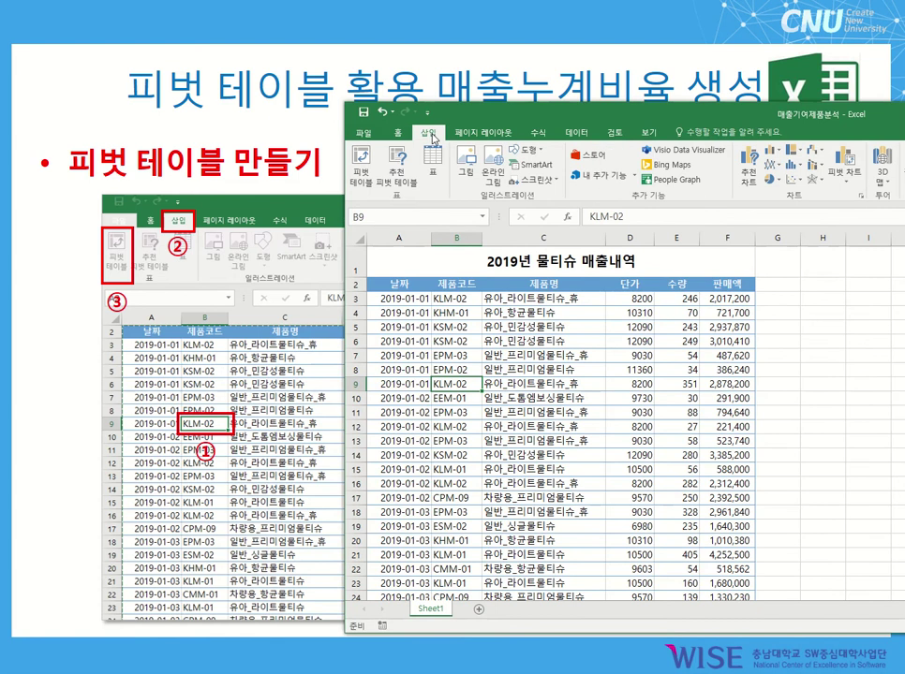
- Create a pivot table from Sheet1!$A$2:$F$3502 on a new worksheet
{"action": "left_click", "coordinate": [361, 164]}
{"action": "left_click_drag", "start_coordinate": [778, 173], "coordinate": [484, 150]}
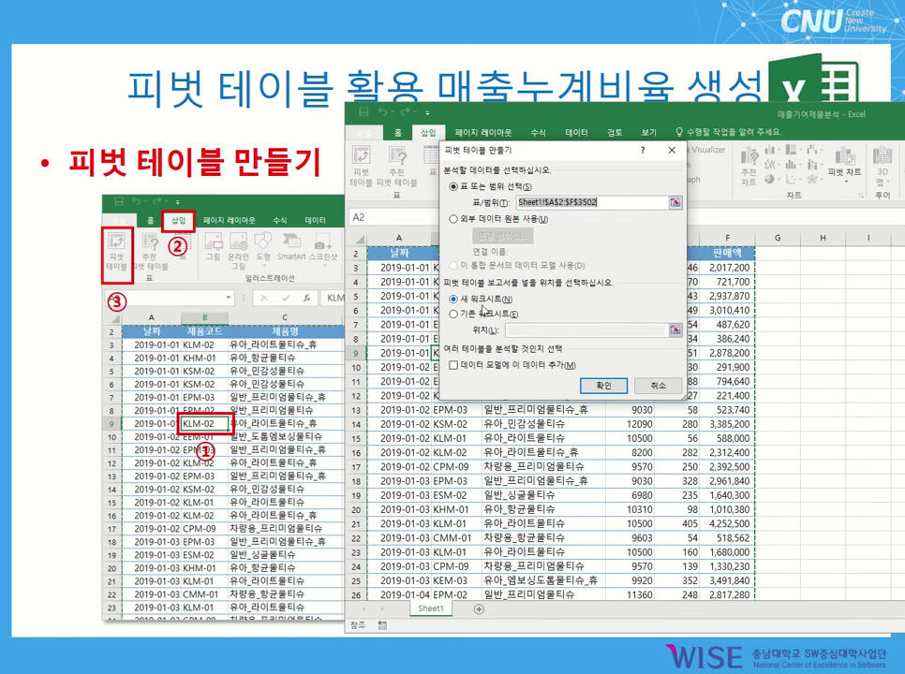
{"action": "left_click", "coordinate": [600, 385]}
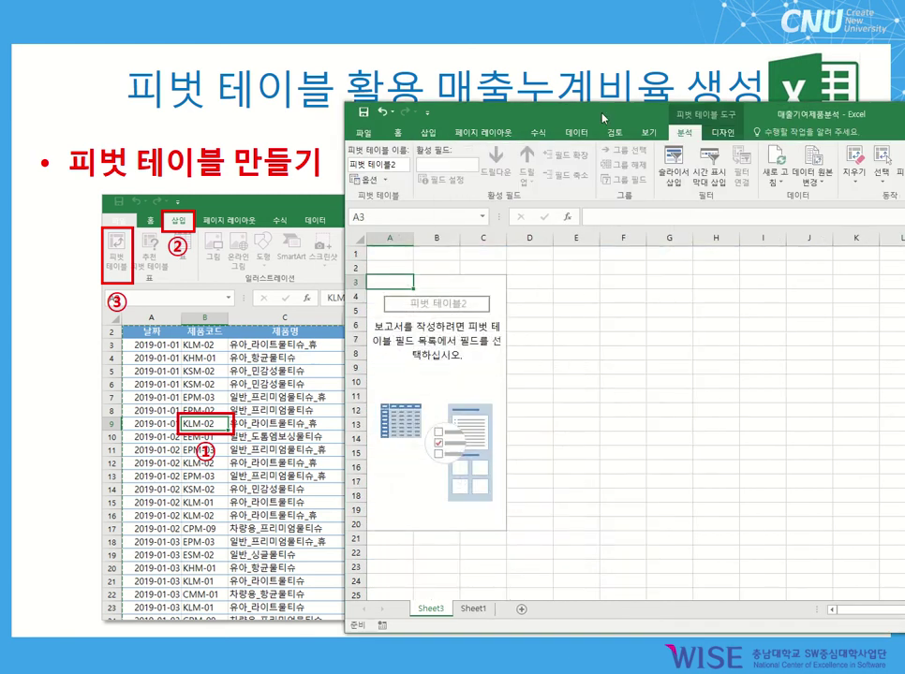
- Add 제품명 to the pivot table's rows and 판매액 to its values, and select a value in the sum column
{"action": "left_click_drag", "start_coordinate": [603, 118], "coordinate": [334, 116]}
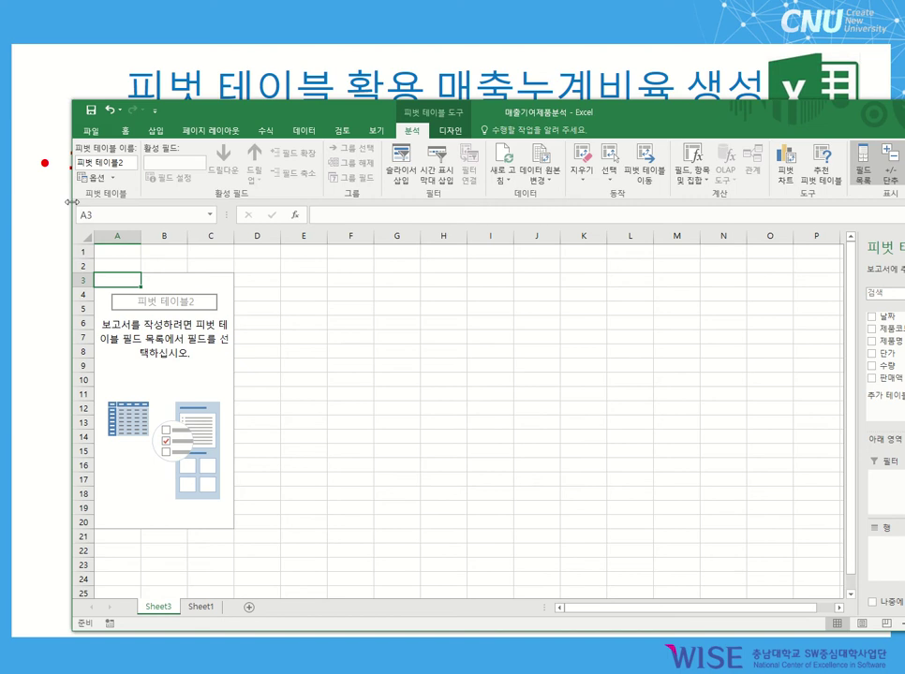
{"action": "mouse_move", "coordinate": [508, 105]}
{"action": "left_mouse_down"}
{"action": "mouse_move", "coordinate": [766, 103]}
{"action": "mouse_move", "coordinate": [521, 622]}
{"action": "mouse_move", "coordinate": [521, 424]}
{"action": "mouse_move", "coordinate": [636, 172]}
{"action": "mouse_move", "coordinate": [562, 144]}
{"action": "mouse_move", "coordinate": [494, 43]}
{"action": "mouse_move", "coordinate": [497, 83]}
{"action": "left_mouse_up"}
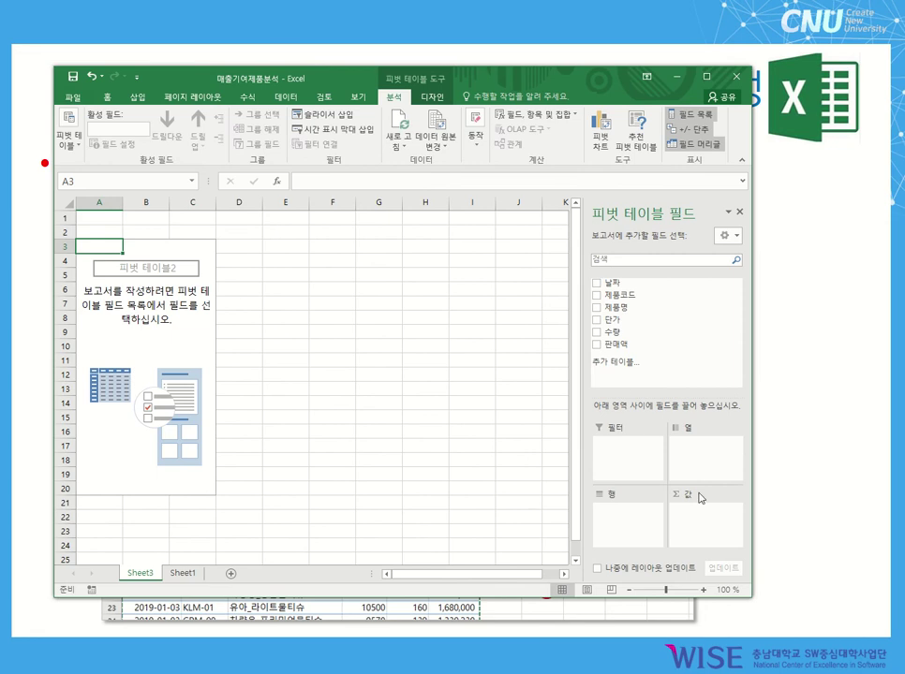
{"action": "key", "text": "alt+Tab"}
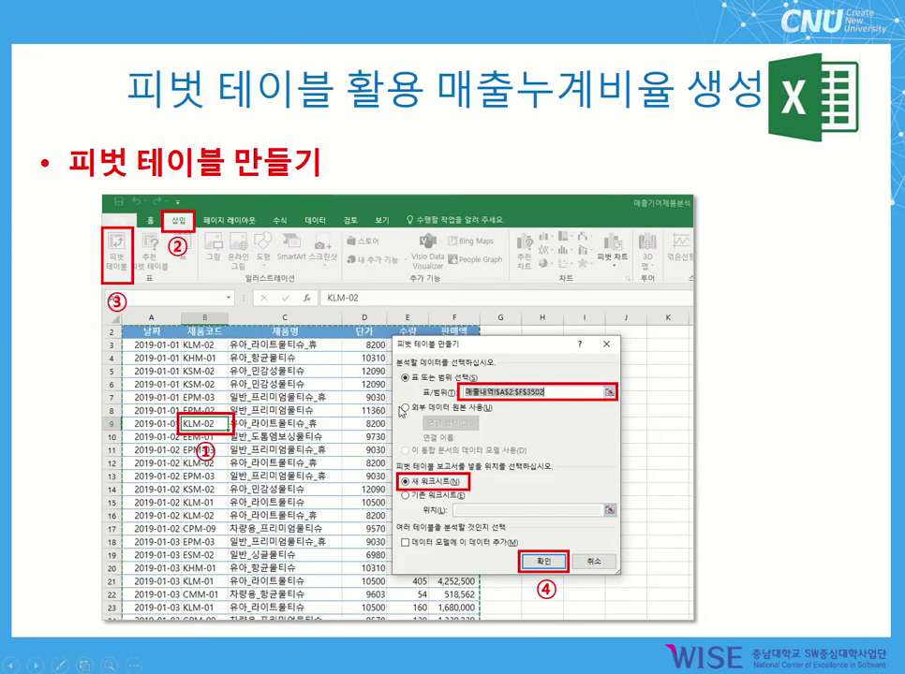
{"action": "key", "text": "alt+Tab"}
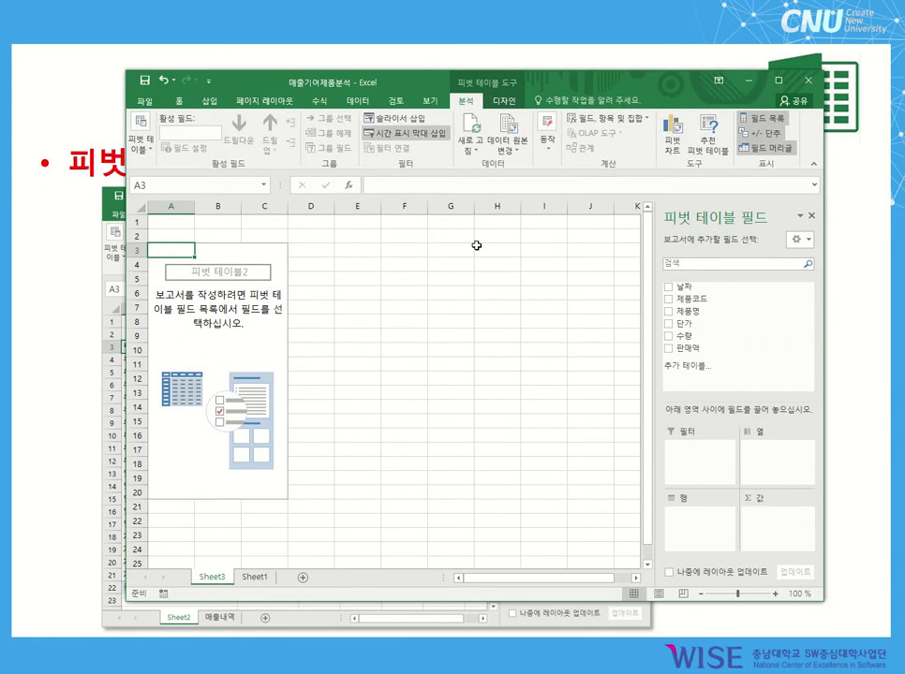
{"action": "left_click_drag", "start_coordinate": [698, 311], "coordinate": [667, 529]}
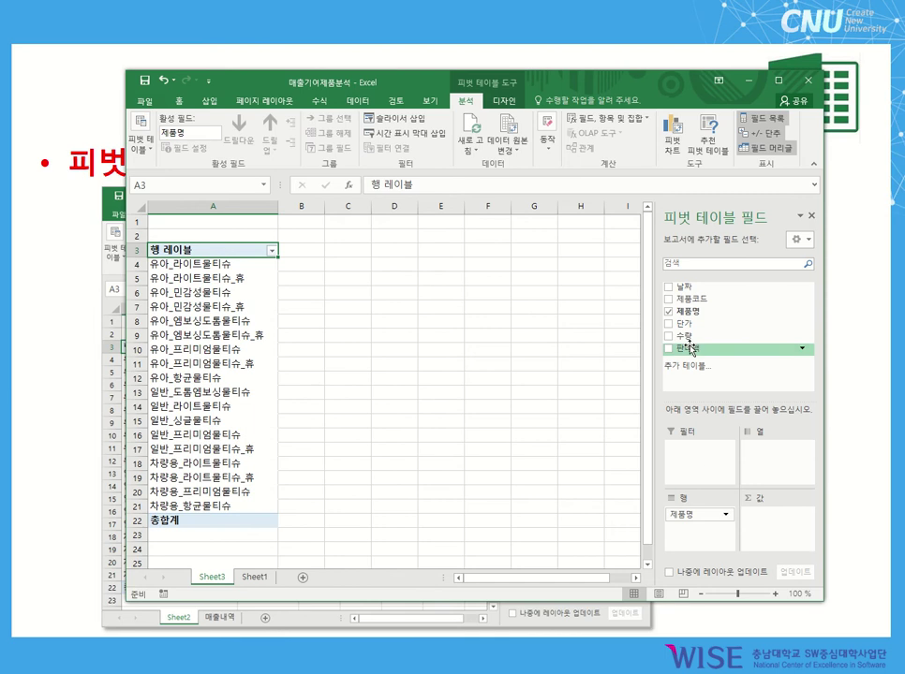
{"action": "left_click_drag", "start_coordinate": [691, 348], "coordinate": [798, 518]}
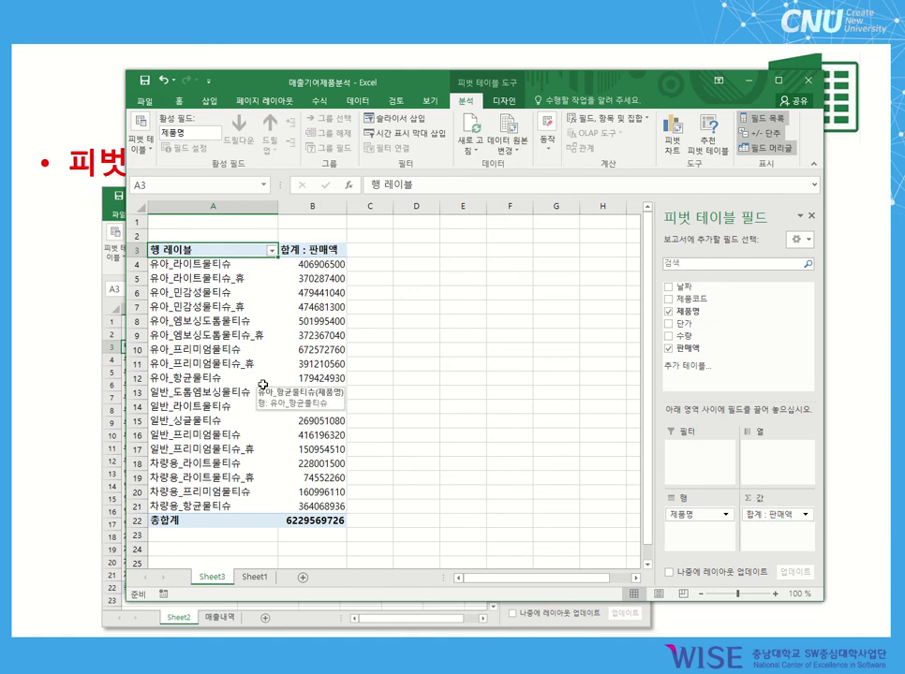
{"action": "left_click", "coordinate": [322, 307]}
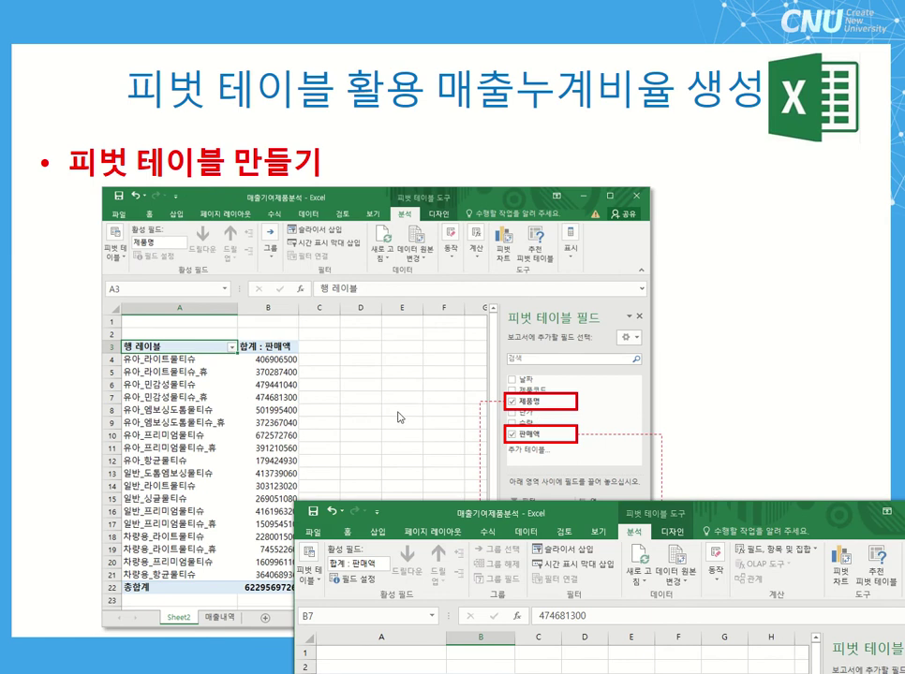
{"action": "left_click", "coordinate": [342, 393]}
{"action": "right_click", "coordinate": [343, 391]}
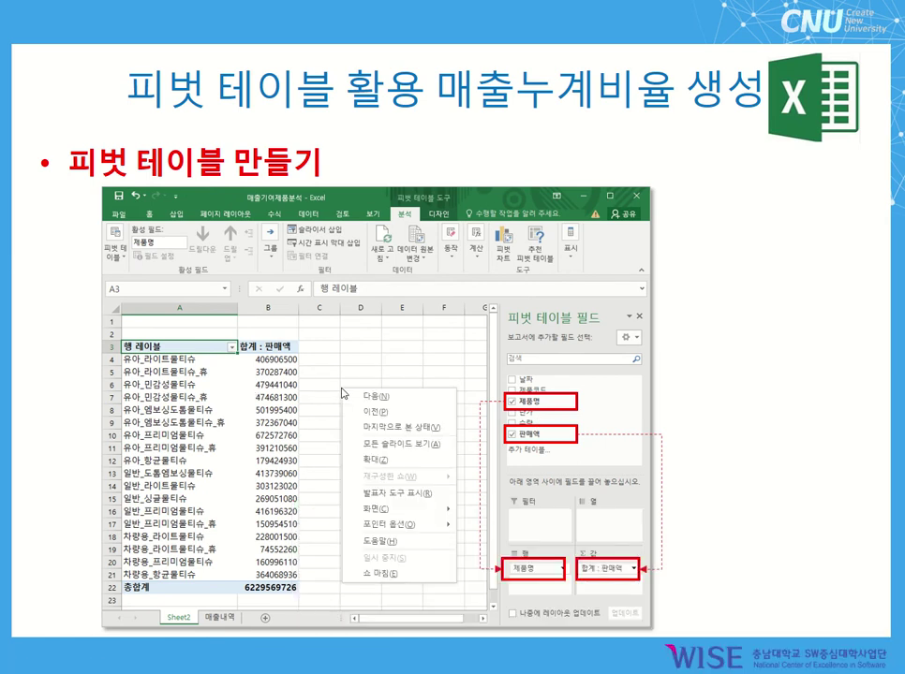
{"action": "key", "text": "Escape"}
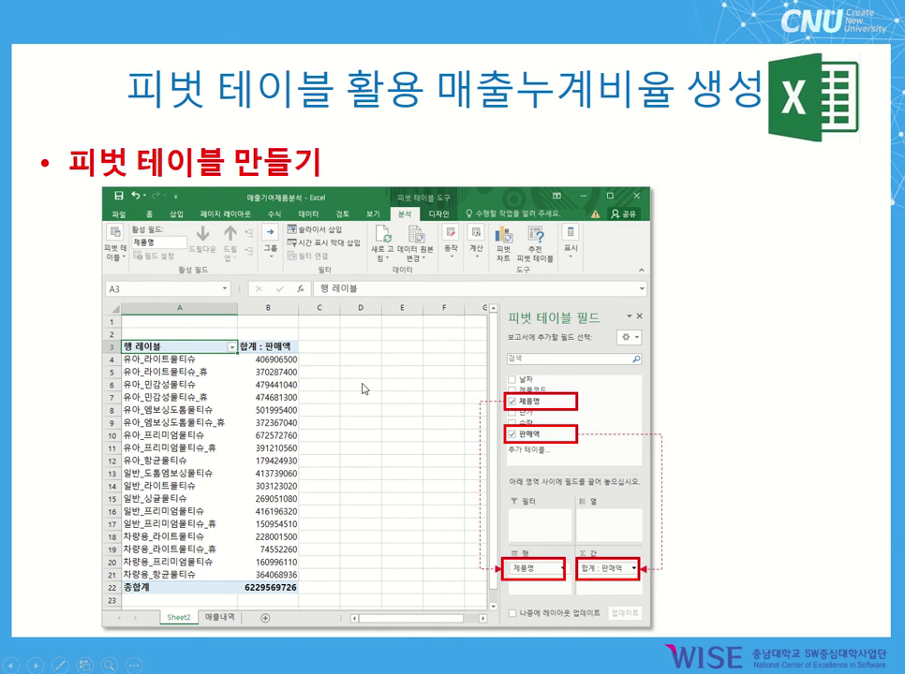
{"action": "left_click", "coordinate": [334, 333]}
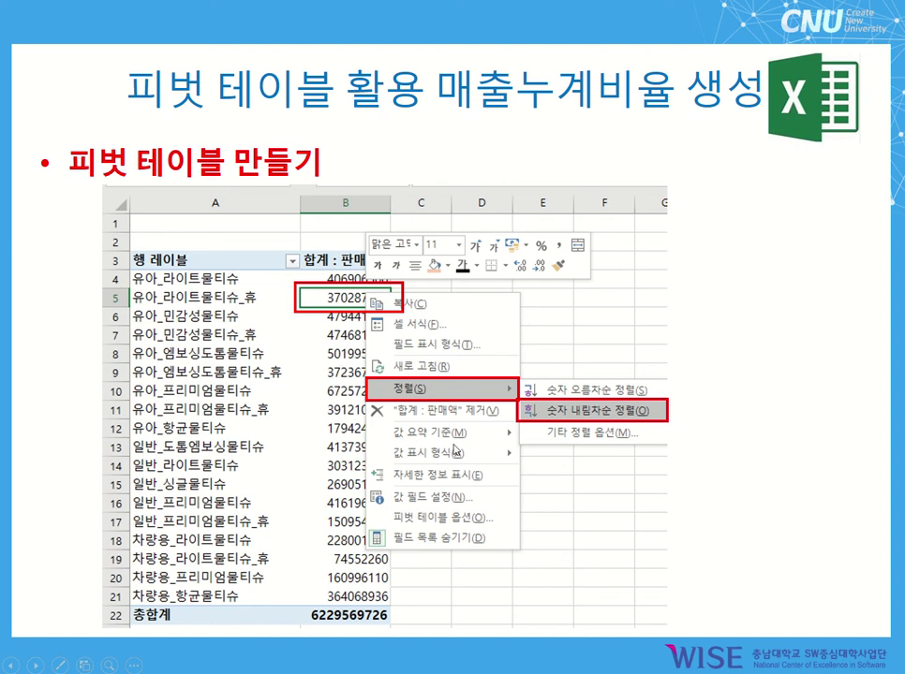
- Switch back to the Excel workbook and sort the pivot table by the 판매액 sum in descending order
{"action": "key", "text": "alt+Tab"}
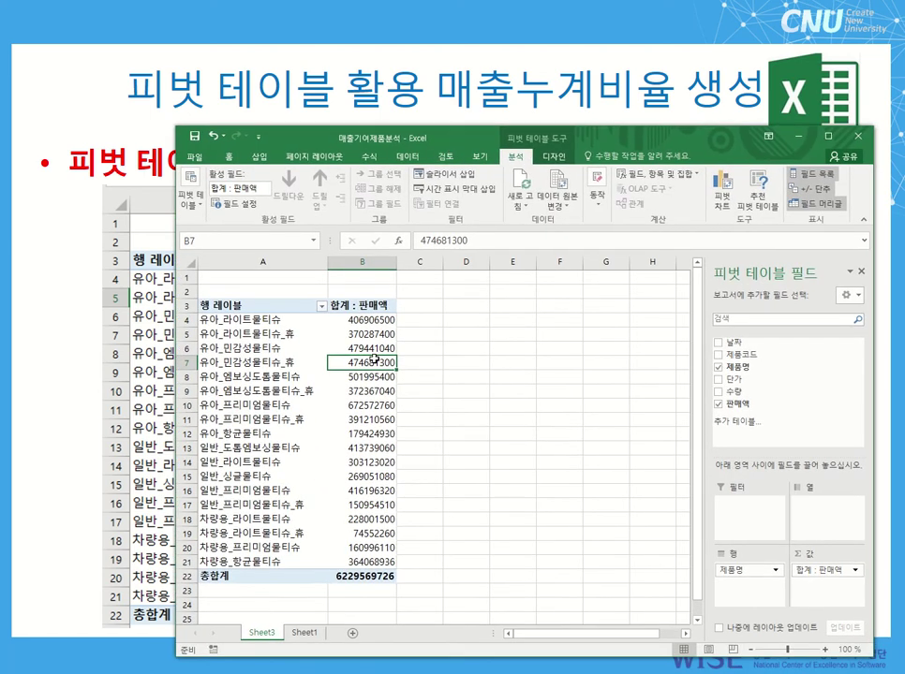
{"action": "right_click", "coordinate": [375, 362]}
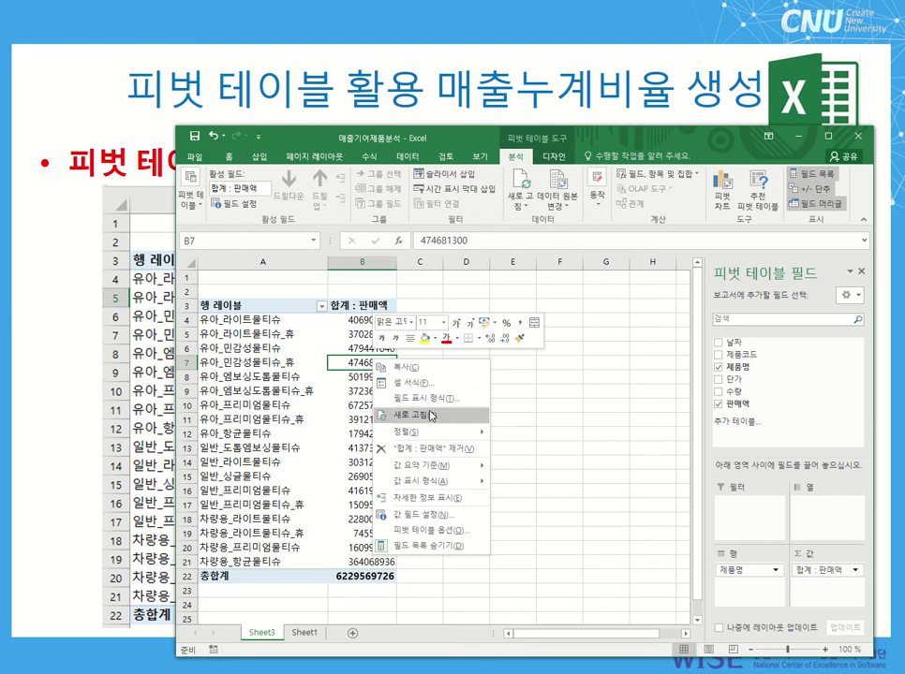
{"action": "mouse_move", "coordinate": [473, 432]}
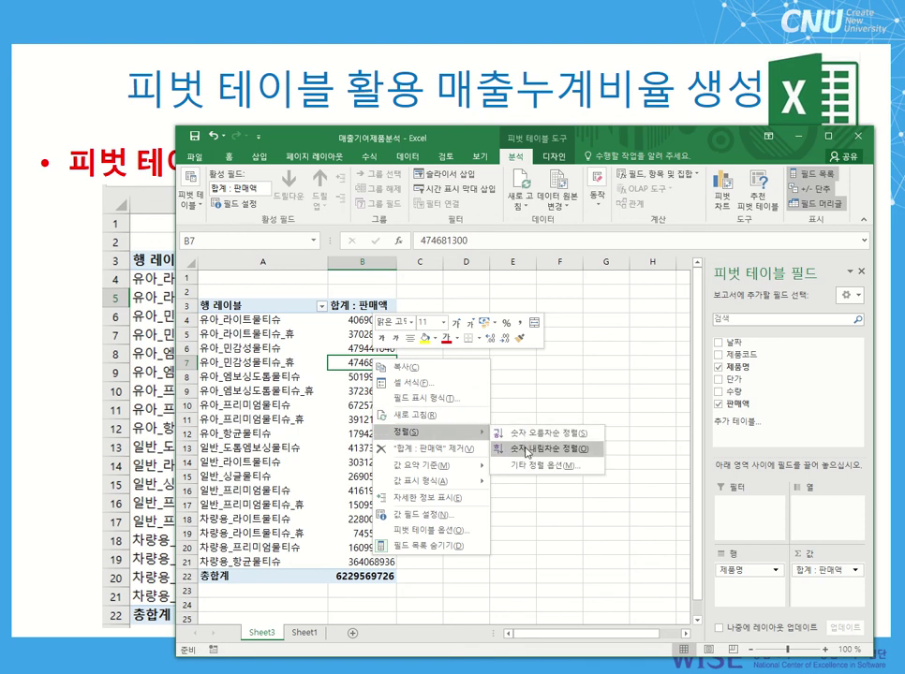
{"action": "left_click", "coordinate": [527, 450]}
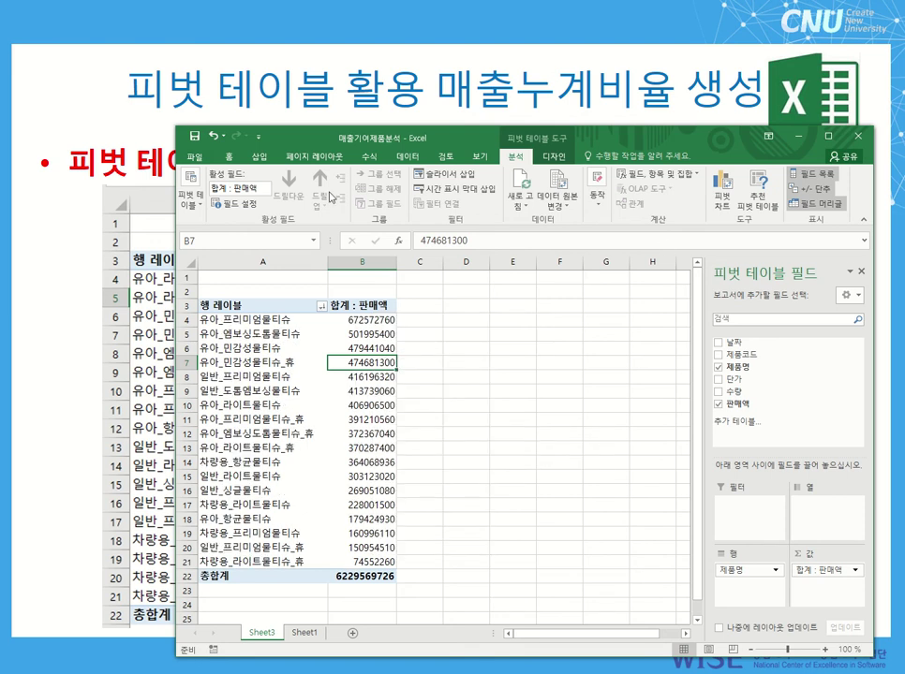
{"action": "left_click", "coordinate": [406, 157]}
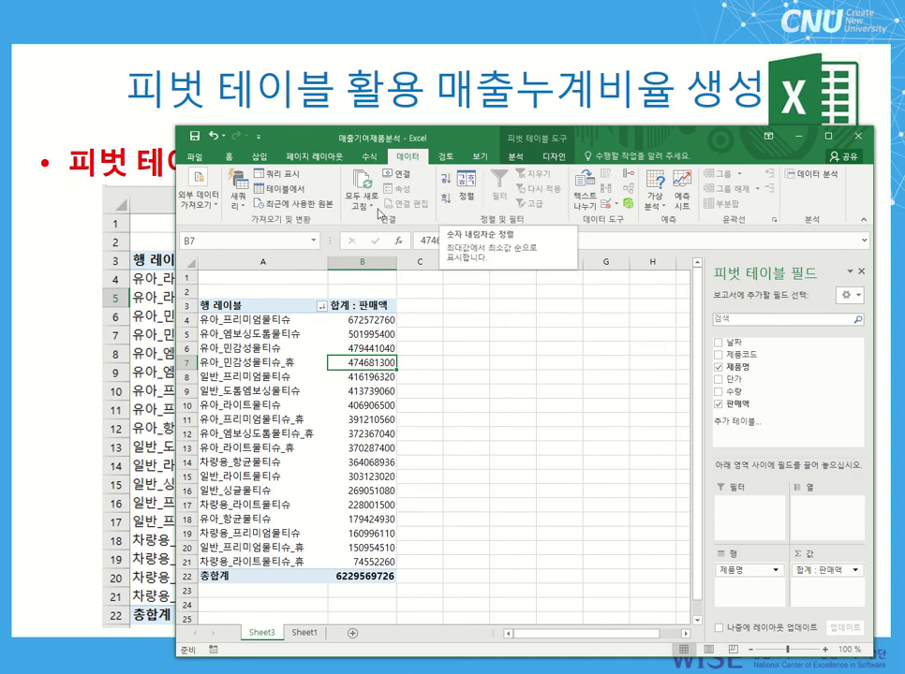
{"action": "left_click", "coordinate": [229, 157]}
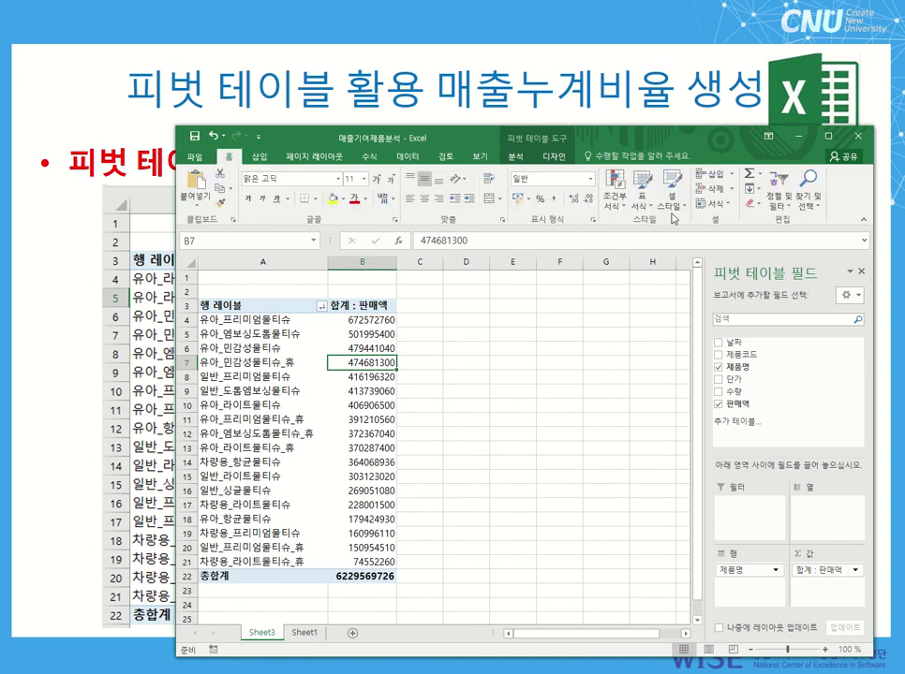
{"action": "left_click", "coordinate": [778, 198]}
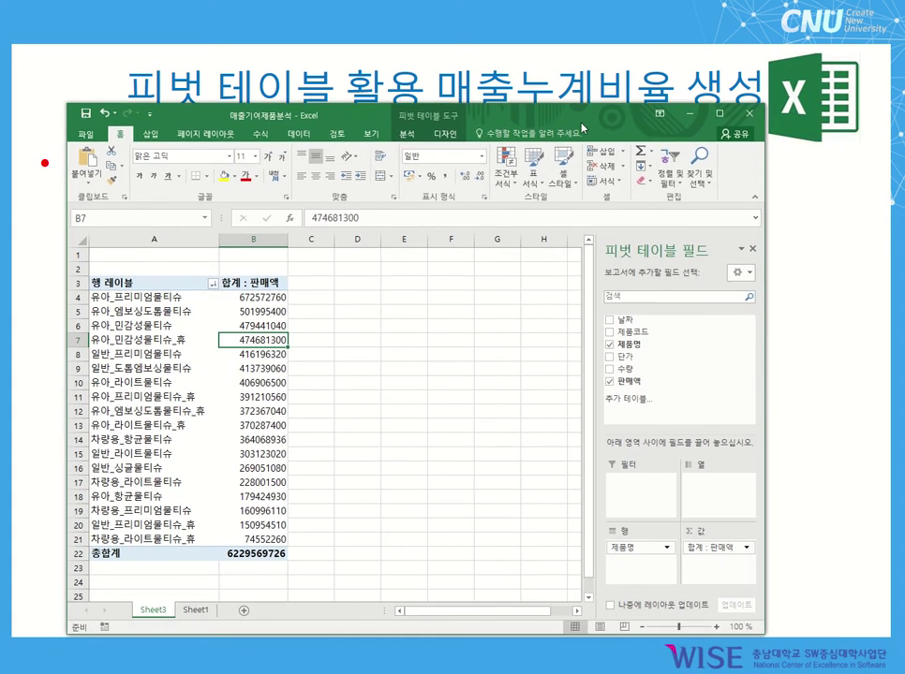
- Add the 판매액 field to the pivot table's values a second time
{"action": "left_click_drag", "start_coordinate": [676, 379], "coordinate": [725, 587]}
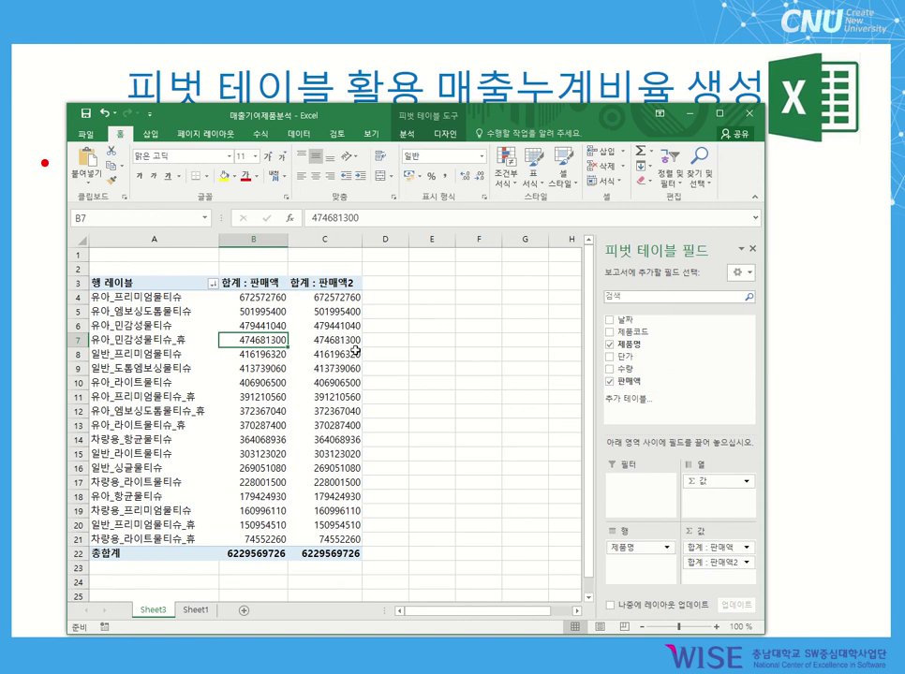
- Start a new calculated field for the pivot table and name it 판매액3
{"action": "left_click", "coordinate": [415, 135]}
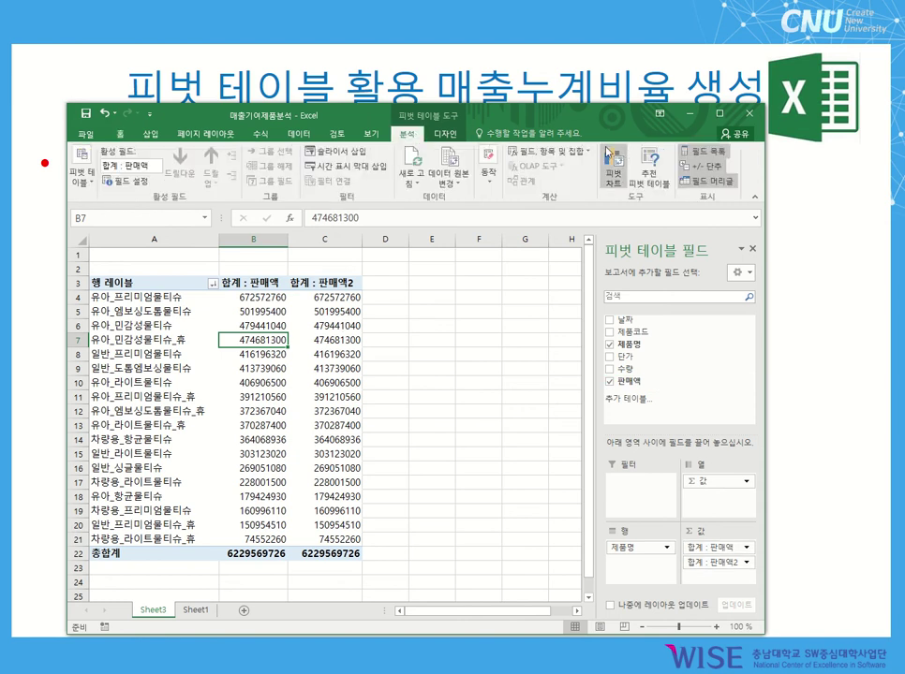
{"action": "left_click", "coordinate": [543, 152]}
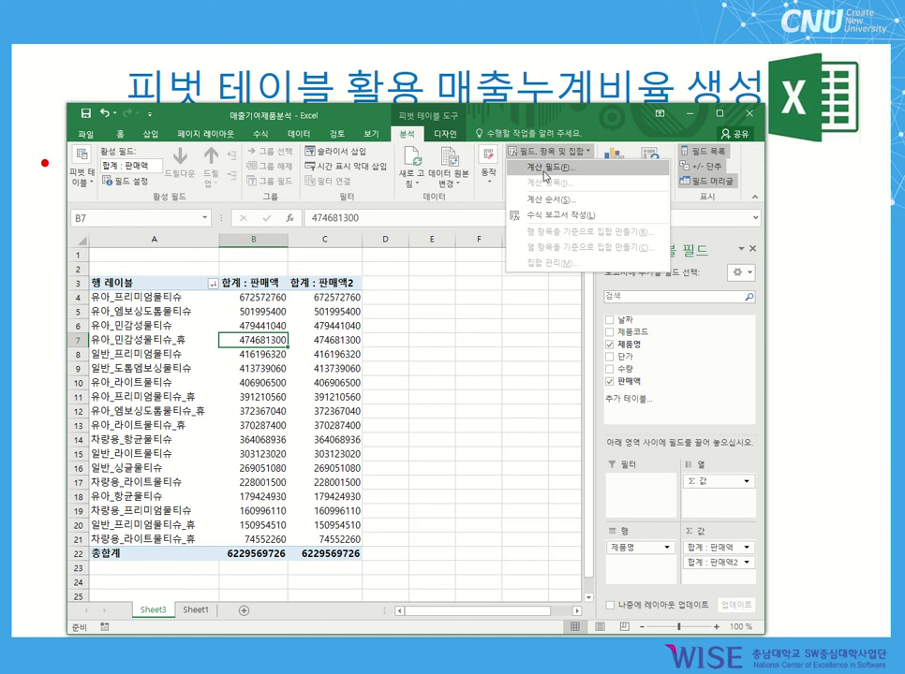
{"action": "left_click", "coordinate": [546, 175]}
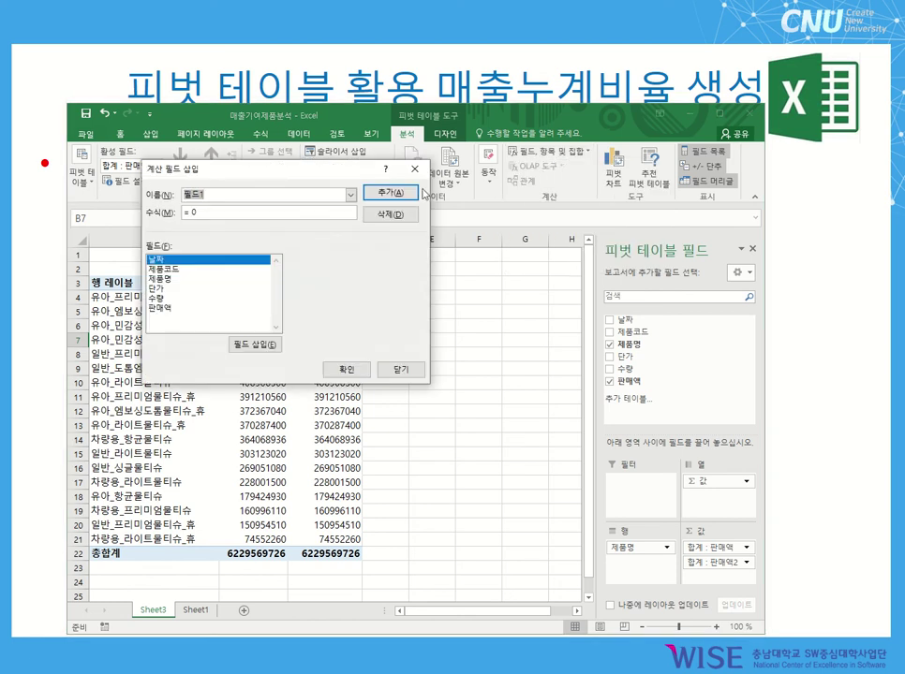
{"action": "left_click_drag", "start_coordinate": [300, 178], "coordinate": [631, 251]}
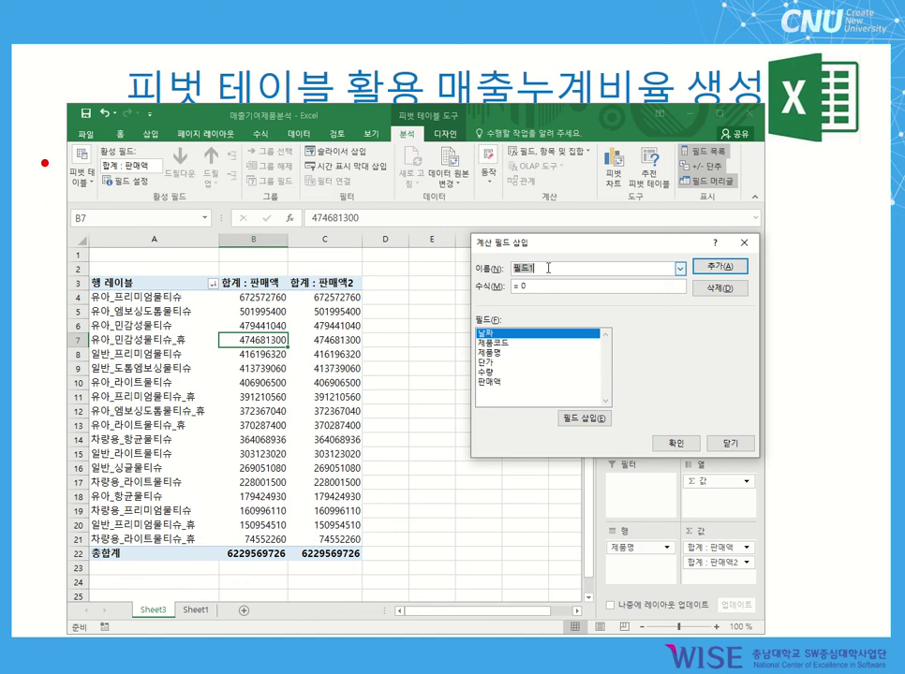
{"action": "type", "text": "ㅇ"}
{"action": "key", "text": "BackSpace"}
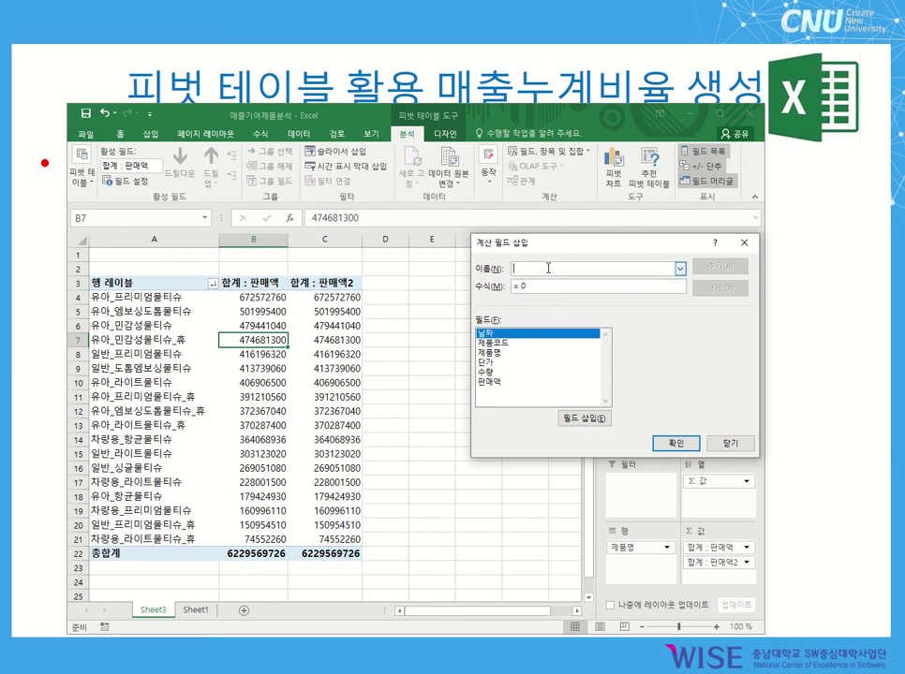
{"action": "type", "text": "누매액누"}
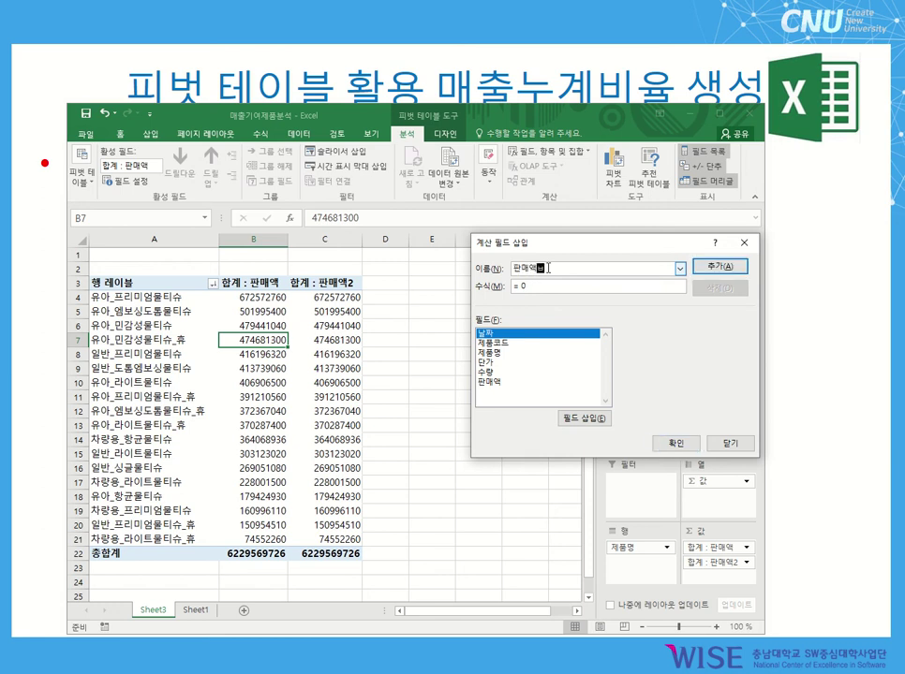
{"action": "type", "text": "율"}
{"action": "left_click", "coordinate": [549, 266]}
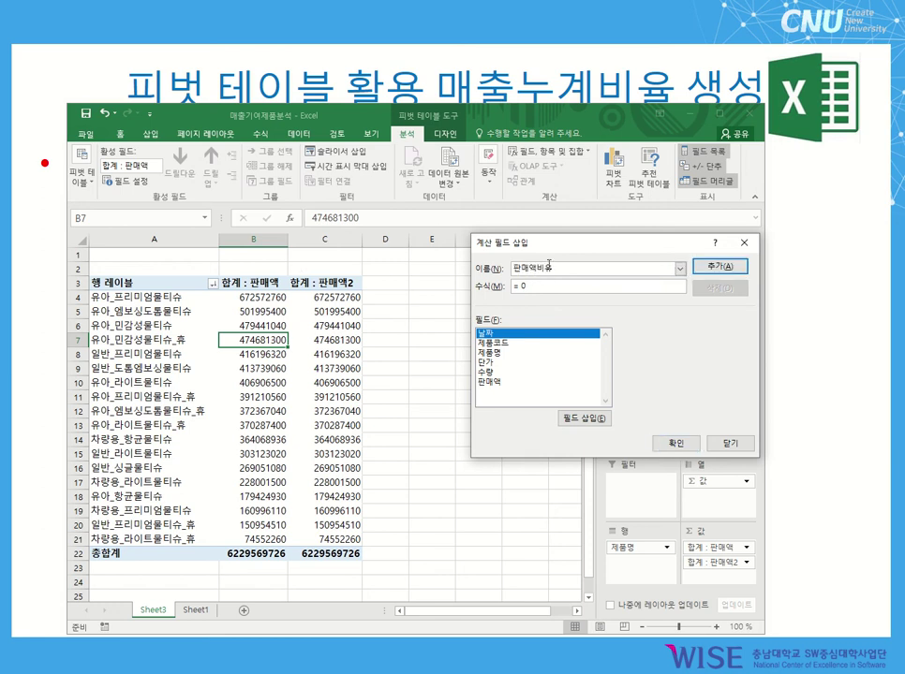
{"action": "left_click", "coordinate": [546, 267]}
{"action": "type", "text": "3"}
{"action": "key", "text": "BackSpace"}
{"action": "key", "text": "BackSpace"}
- Set the calculated field's formula to =판매액 and add the field to the pivot table
{"action": "double_click", "coordinate": [494, 384]}
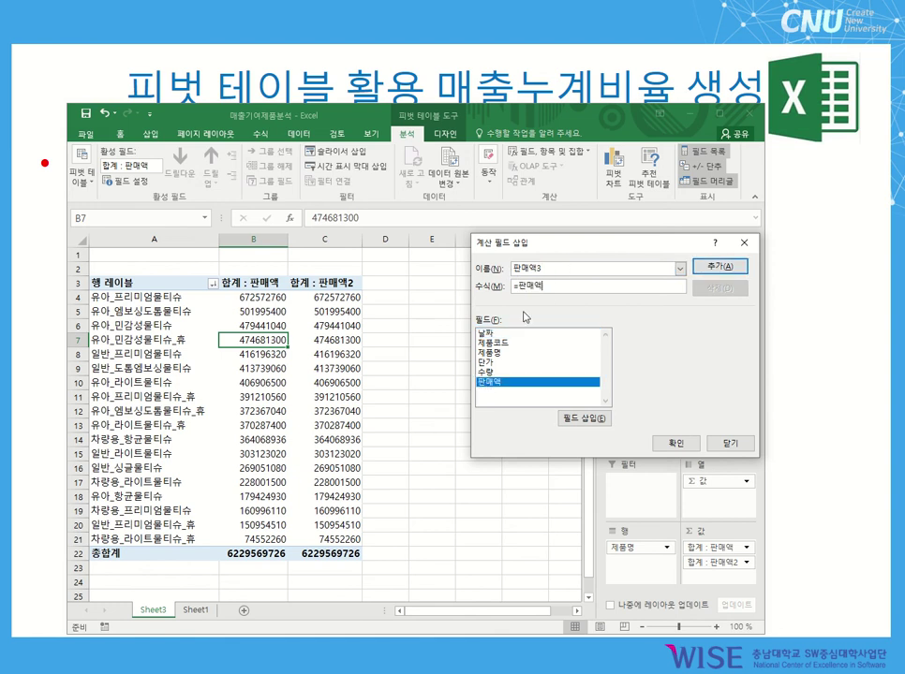
{"action": "left_click", "coordinate": [720, 266]}
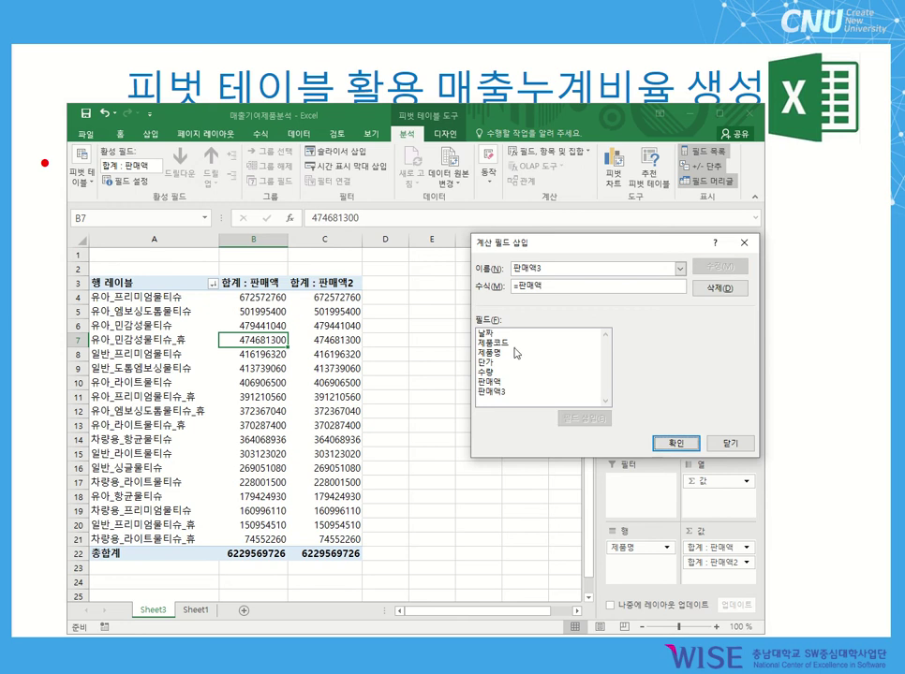
{"action": "left_click", "coordinate": [676, 443]}
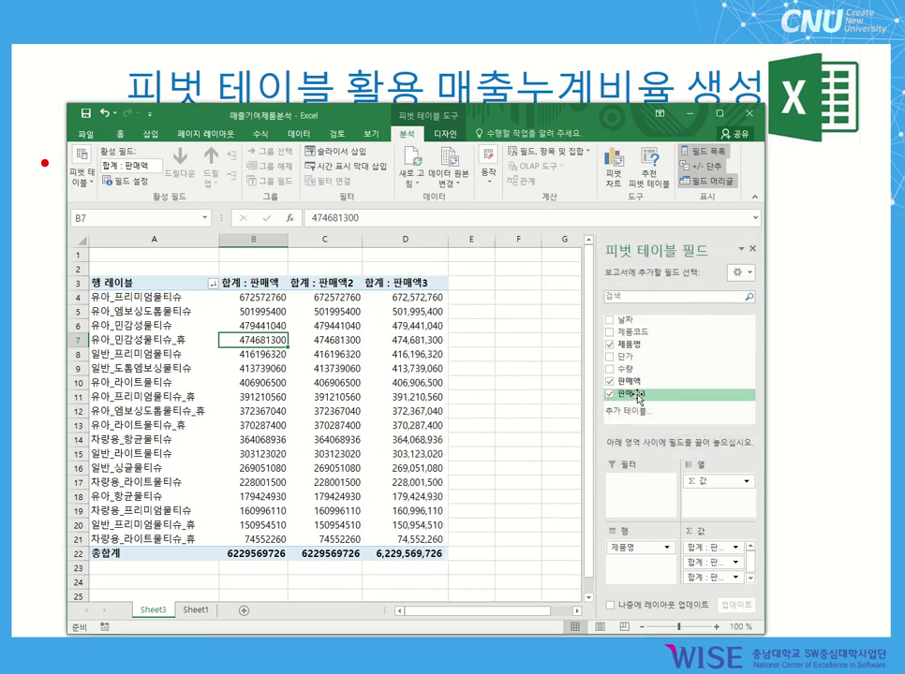
- Rename the calculated field's column header in D3 to 판매액 비율
{"action": "left_click", "coordinate": [403, 282]}
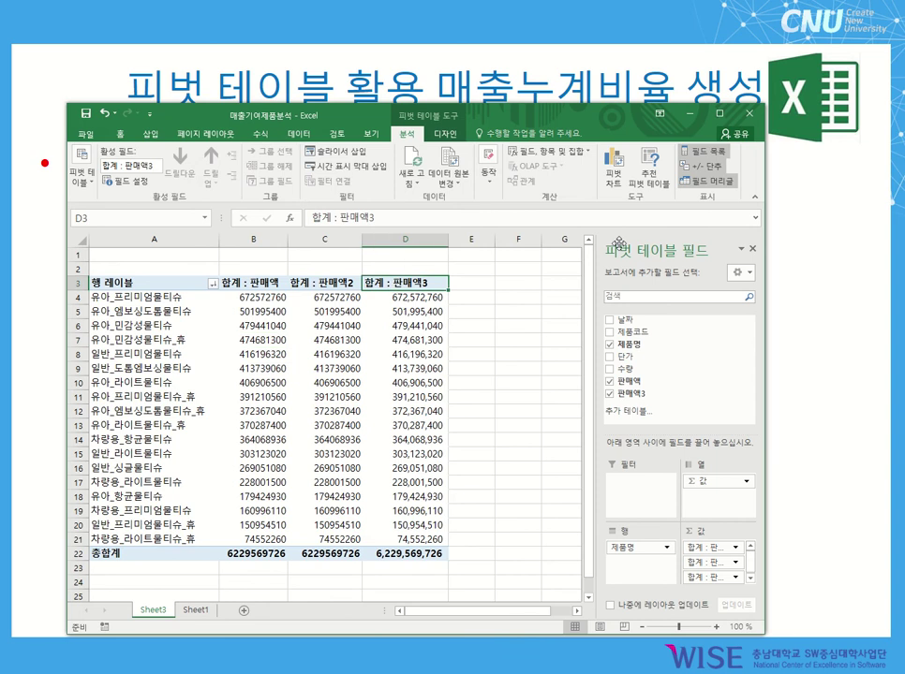
{"action": "type", "text": "판매액"}
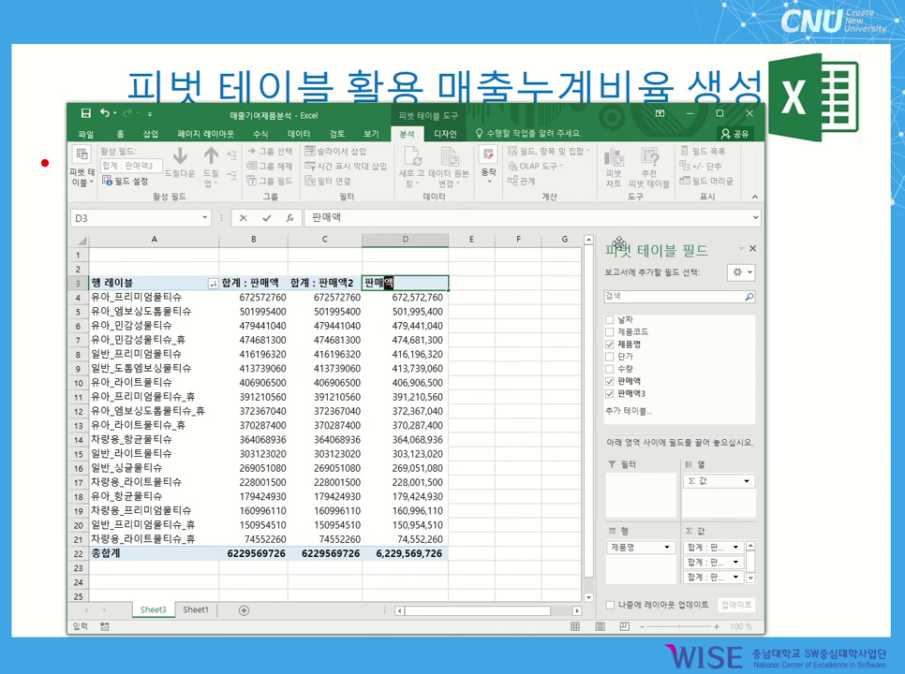
{"action": "type", "text": "ㅂ유"}
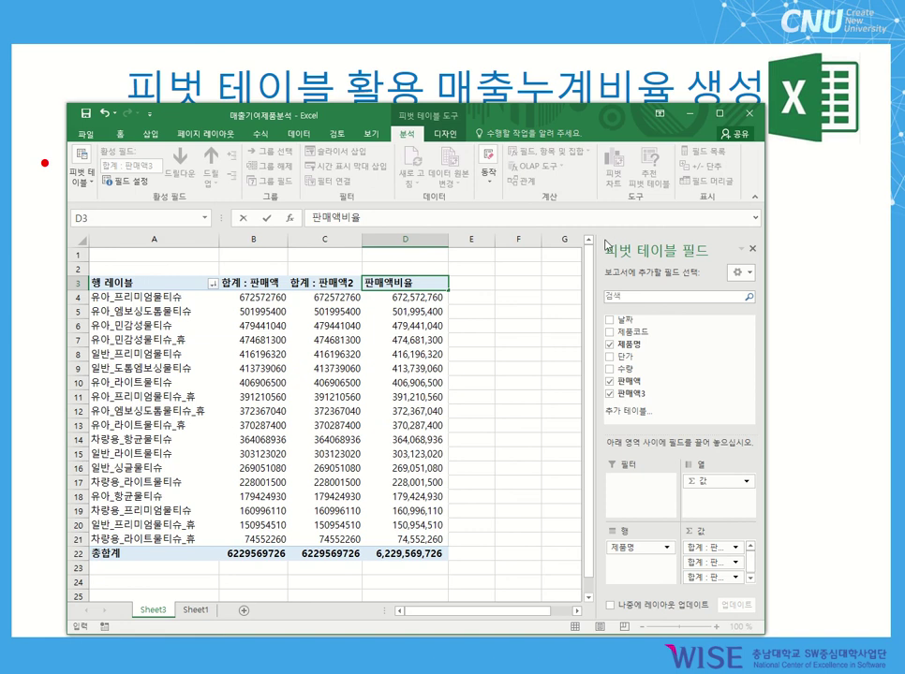
{"action": "left_click", "coordinate": [394, 281]}
{"action": "key", "text": "Return"}
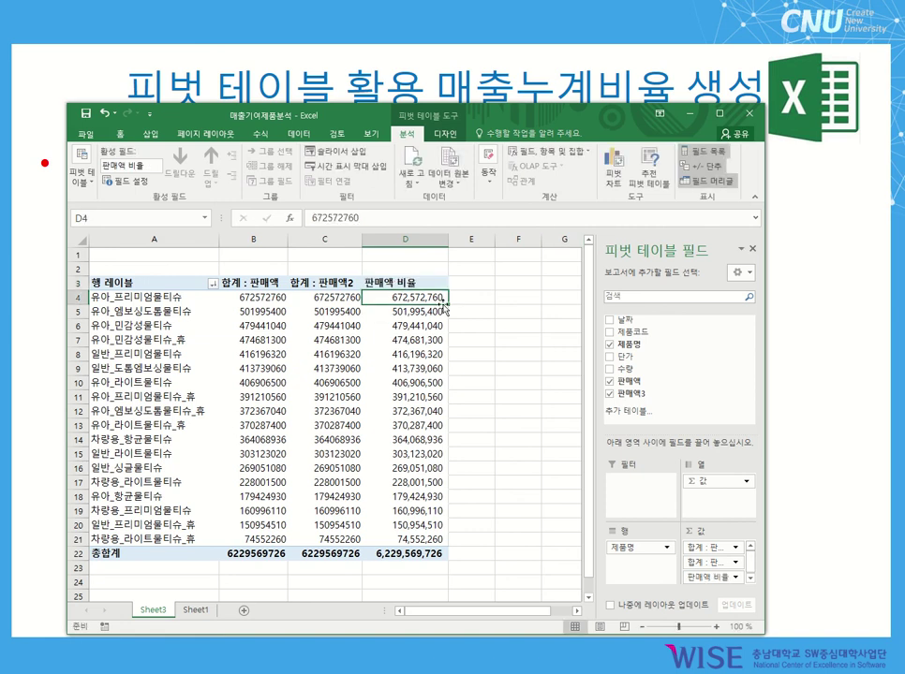
- Remove the 판매액 비율 field from the pivot table's values
{"action": "left_click_drag", "start_coordinate": [709, 577], "coordinate": [531, 525]}
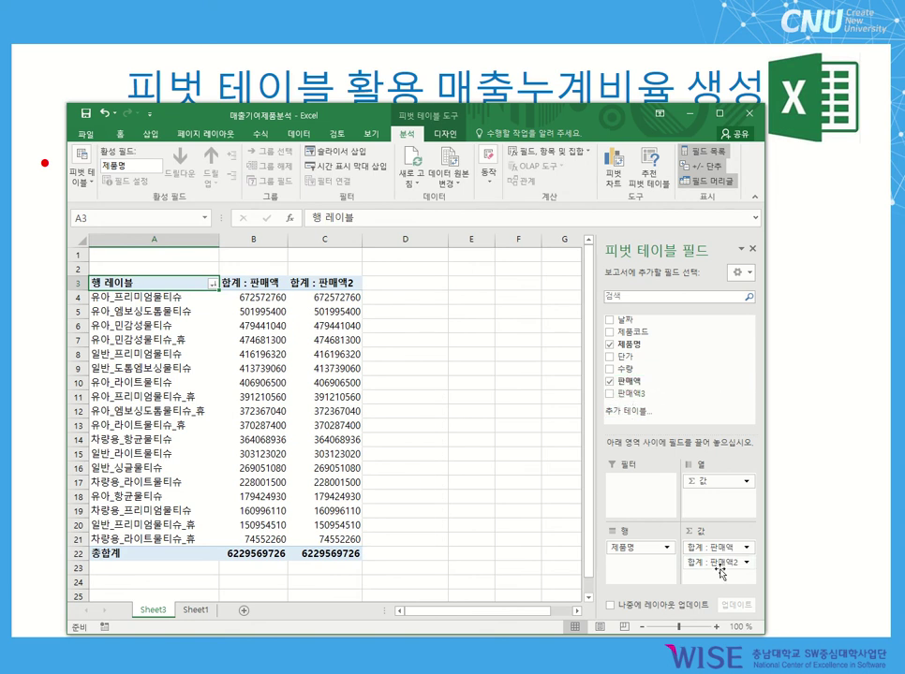
- Show the 합계 : 판매액2 values as a cumulative ratio (누계 비율) with 제품명 as the base field
{"action": "left_click", "coordinate": [333, 384]}
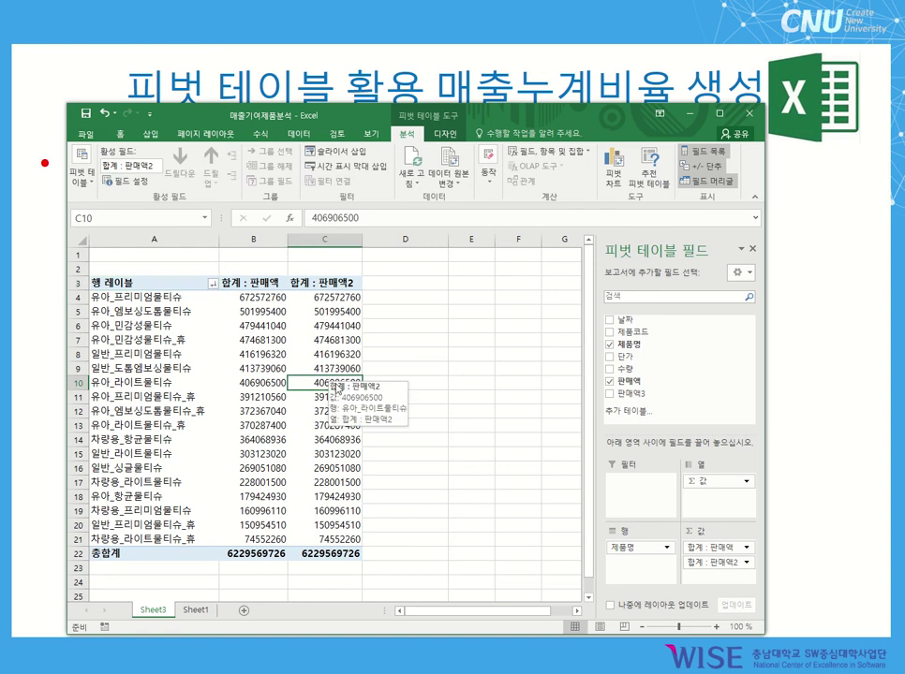
{"action": "right_click", "coordinate": [326, 388]}
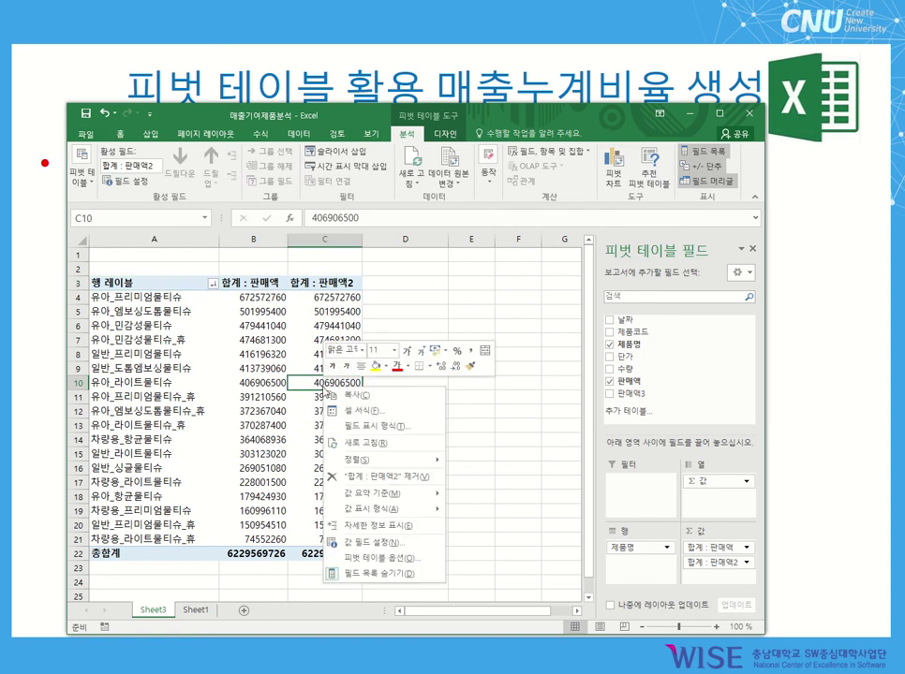
{"action": "mouse_move", "coordinate": [419, 515]}
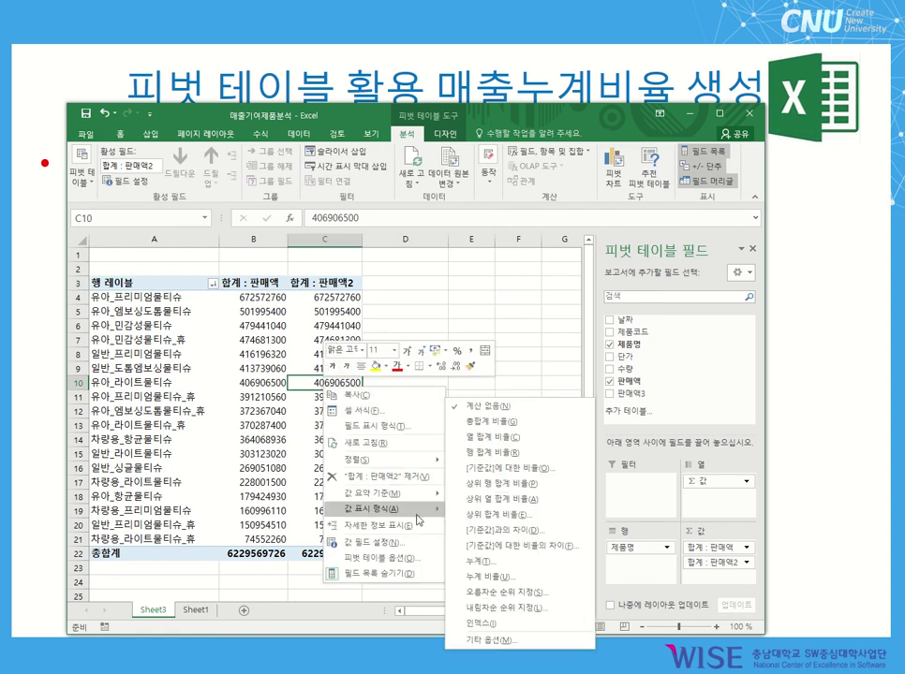
{"action": "left_click", "coordinate": [475, 578]}
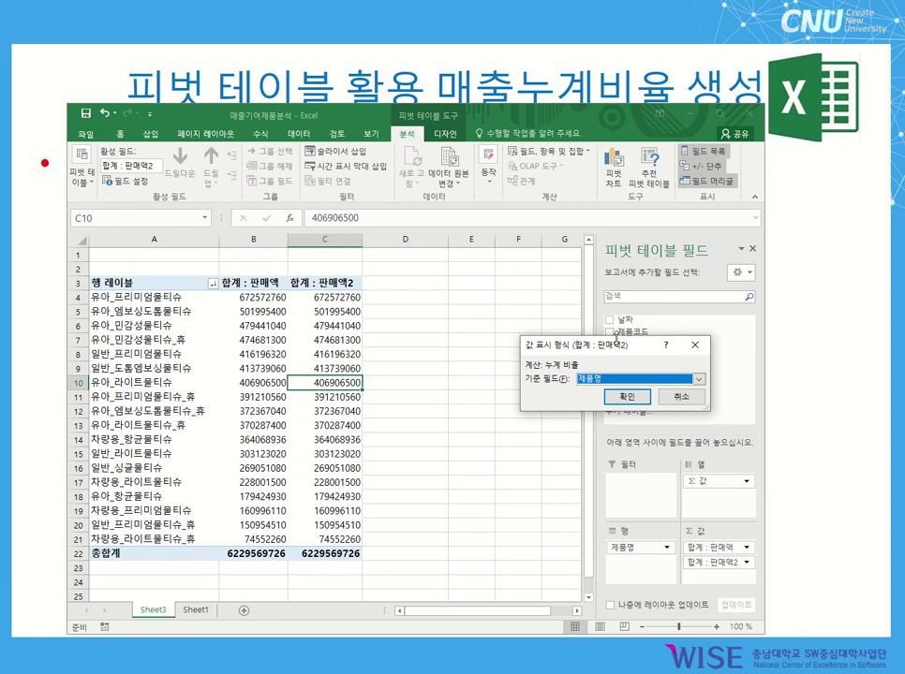
{"action": "left_click", "coordinate": [634, 398]}
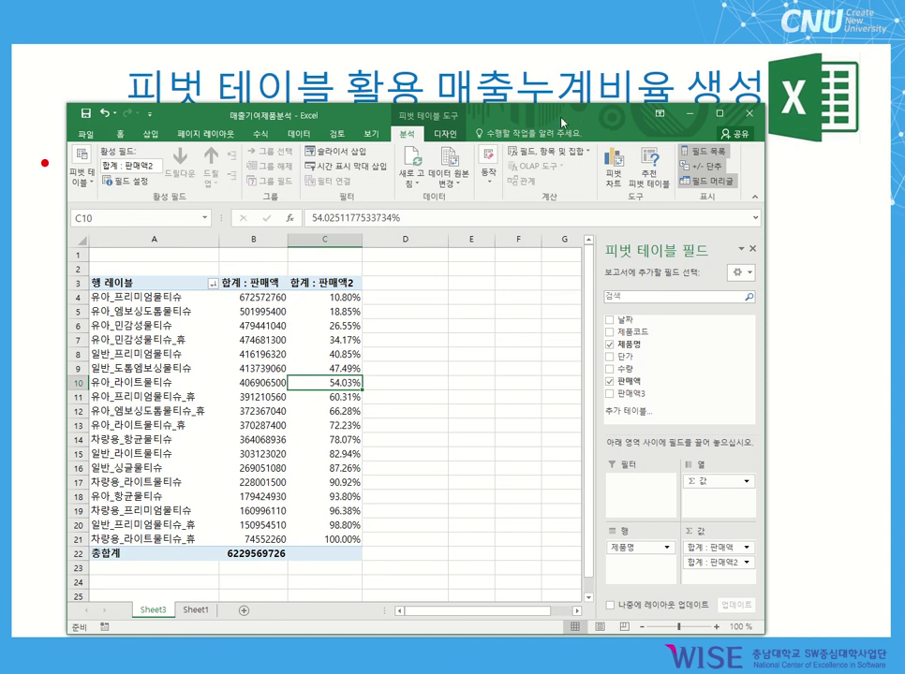
{"action": "left_click_drag", "start_coordinate": [564, 116], "coordinate": [4, 281]}
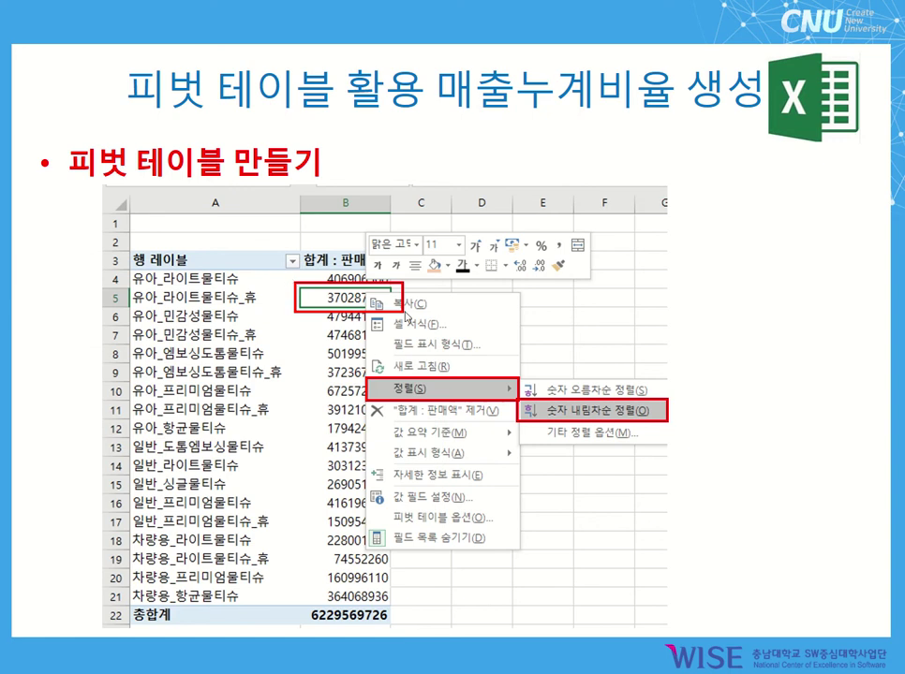
{"action": "left_click", "coordinate": [606, 494]}
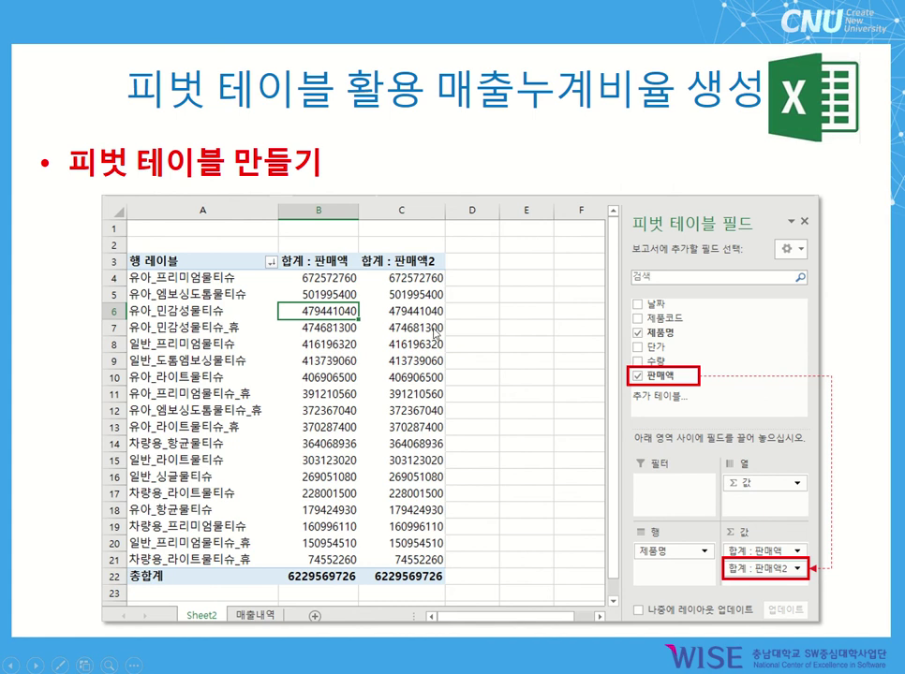
{"action": "left_click", "coordinate": [613, 428]}
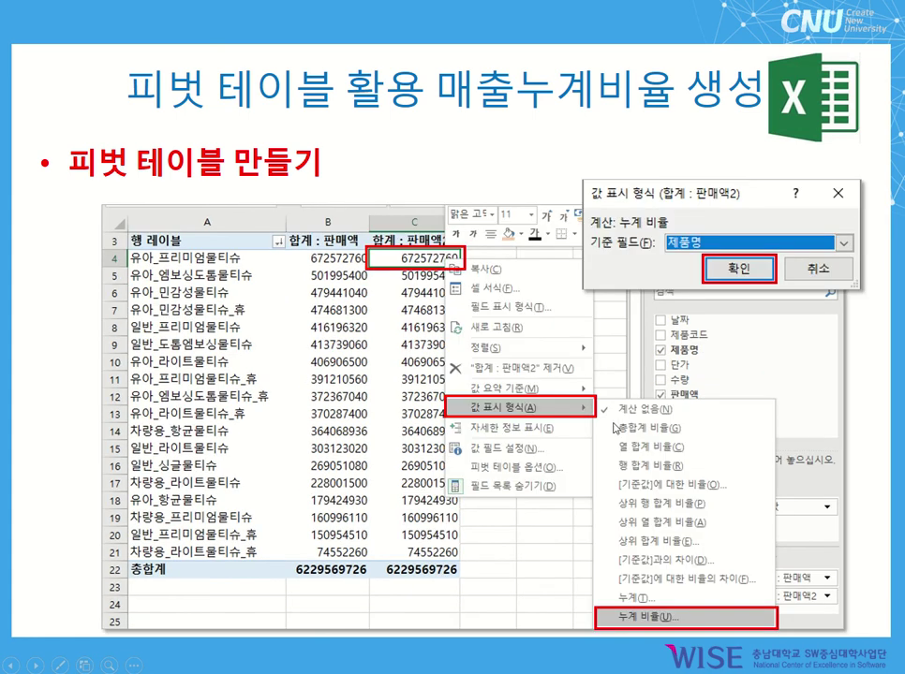